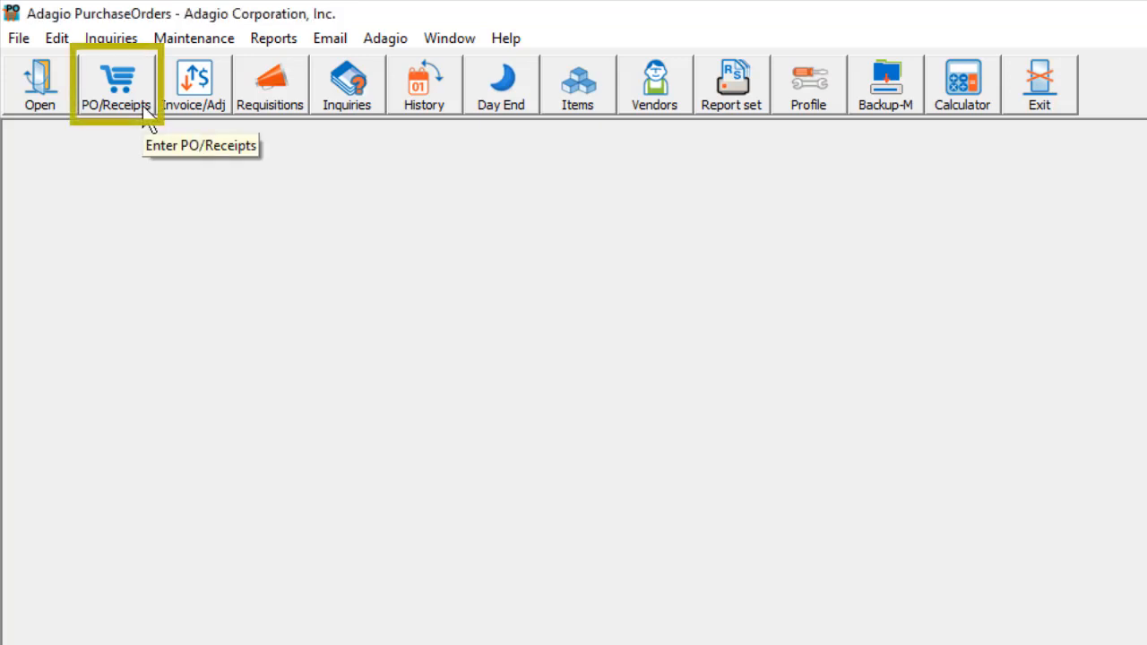
Open the PO/Receipts document list, select the "Stock top up" purchase order and apply the Entered filter.
click(56, 40)
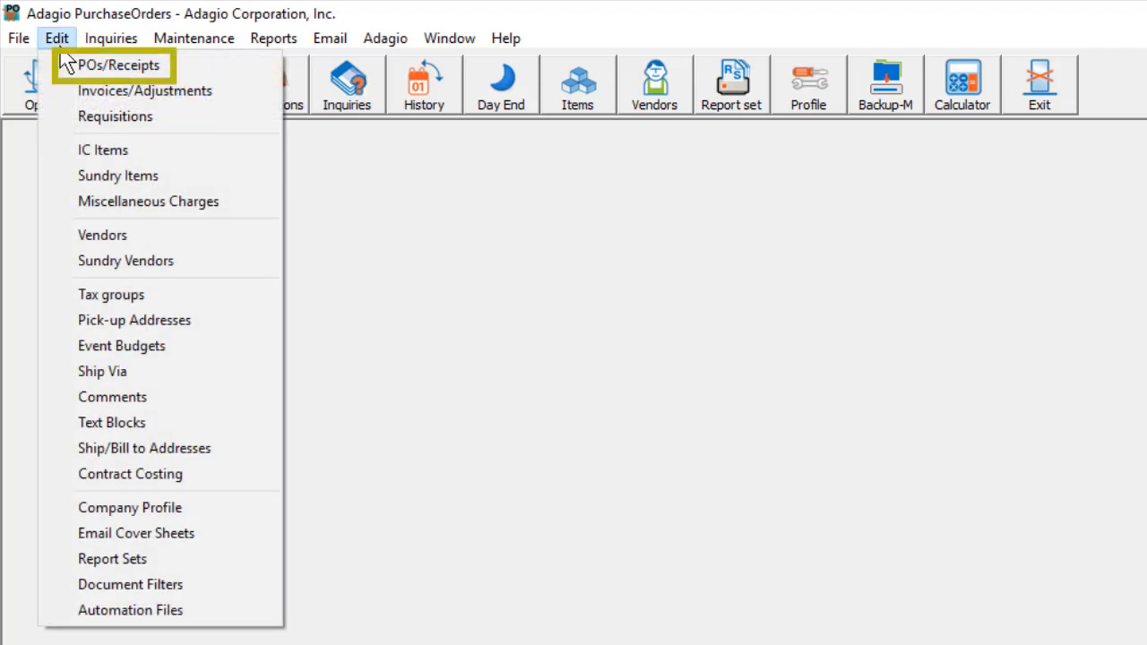
click(59, 64)
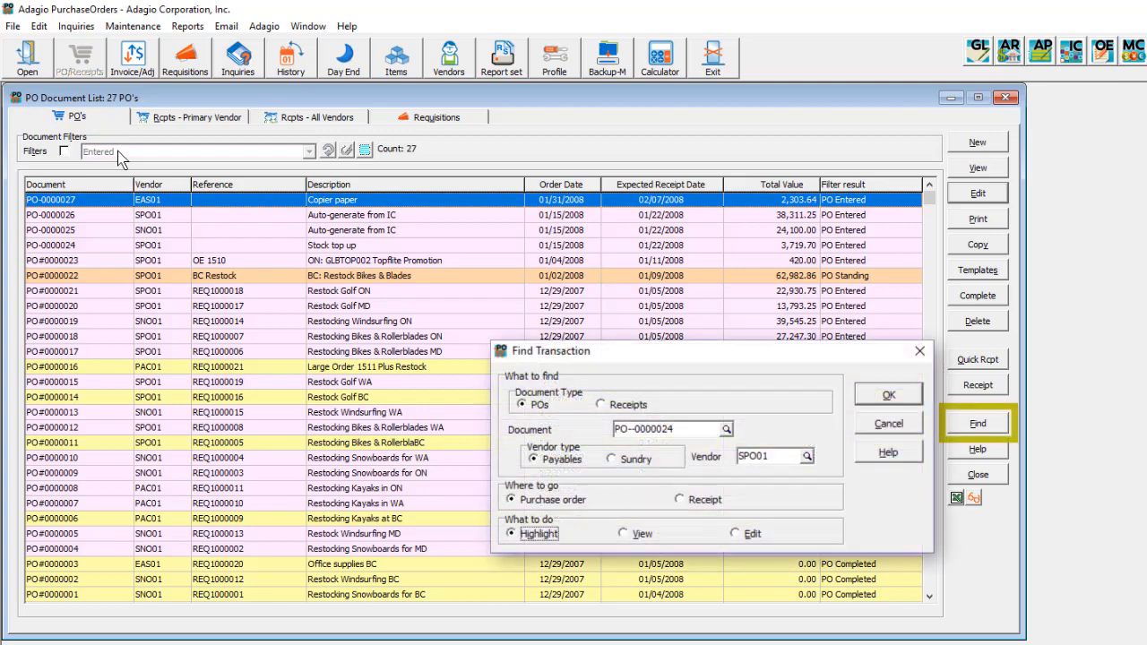
click(194, 245)
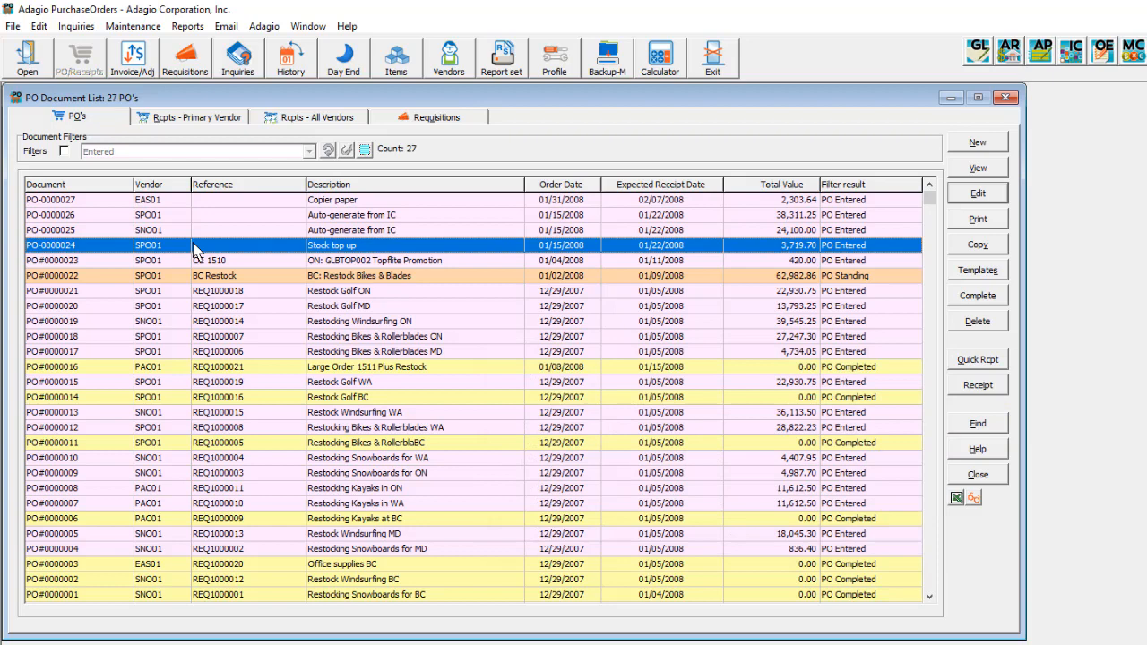
click(64, 150)
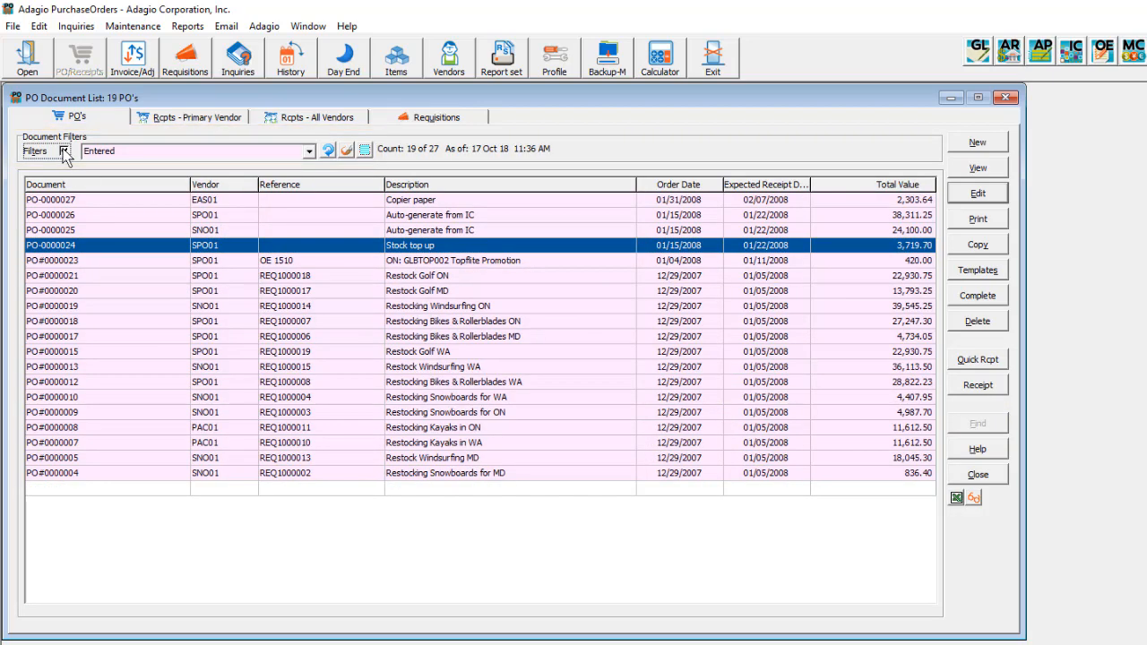
Start a receipt for the "Stock top up" order and combine the lines of the 4,734.05 purchase order into it.
click(959, 390)
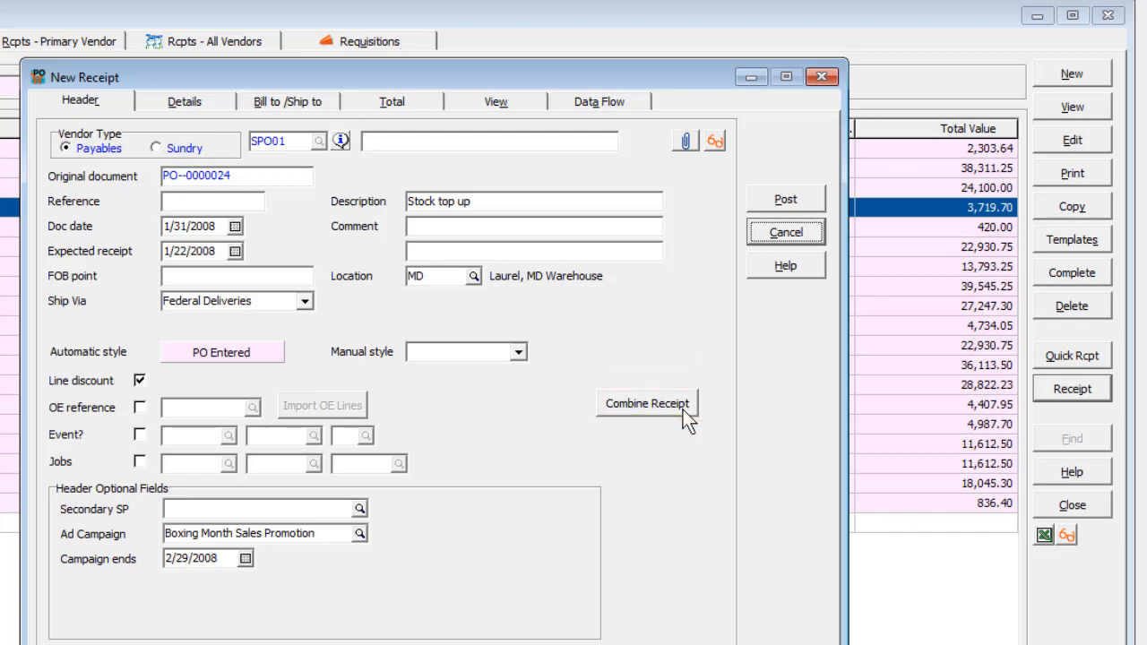
click(647, 403)
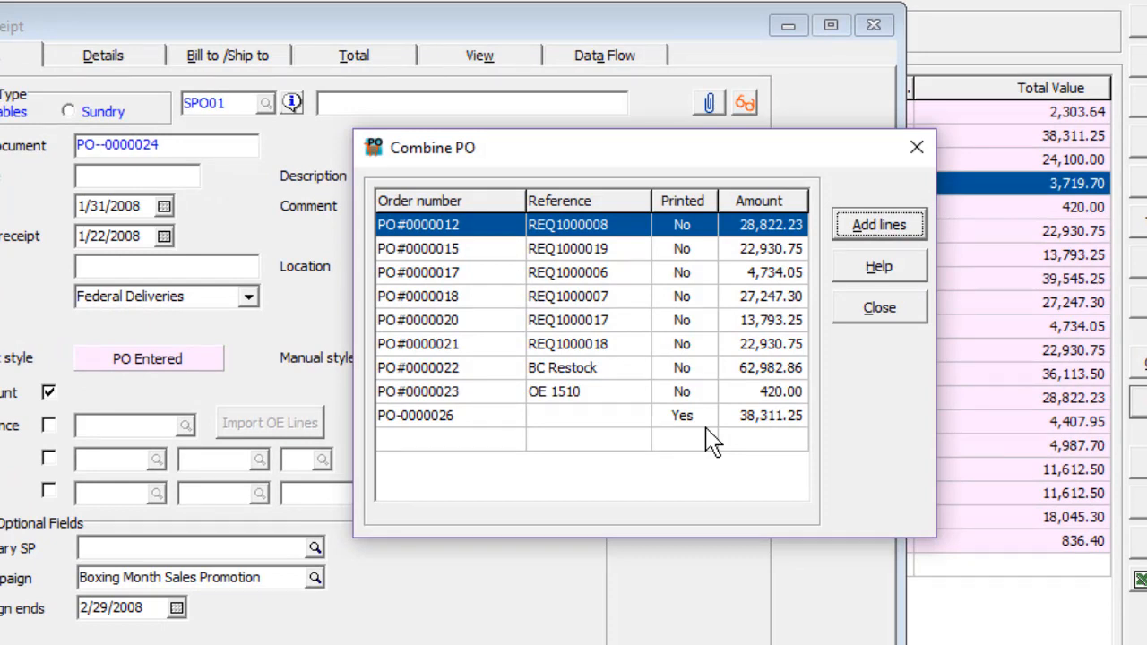
click(644, 278)
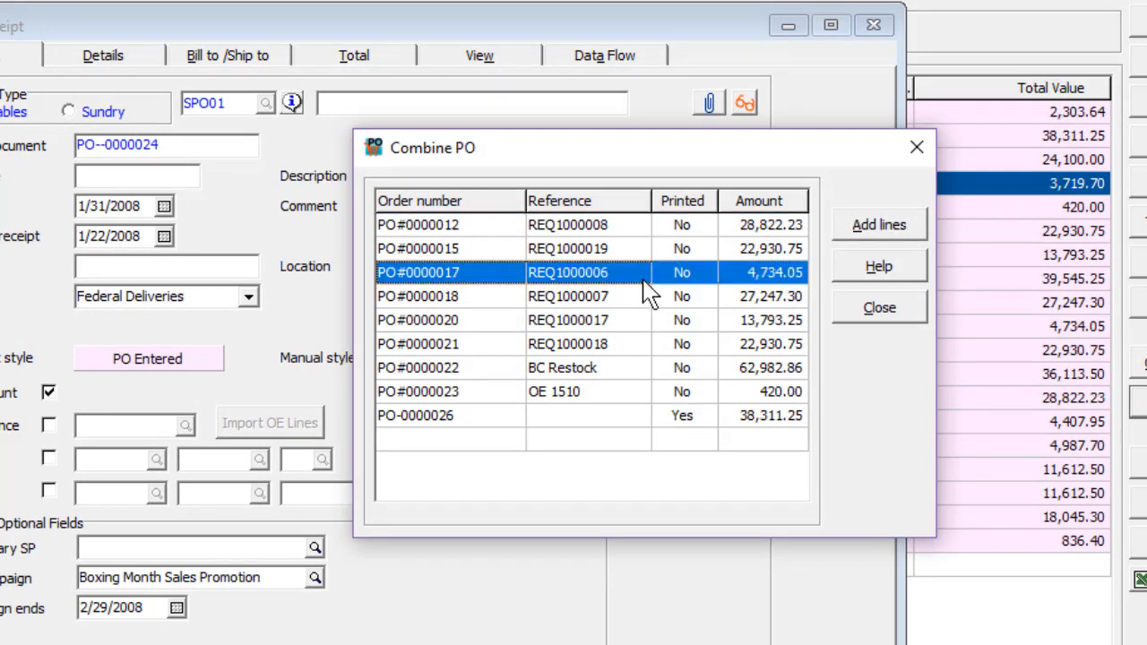
click(851, 232)
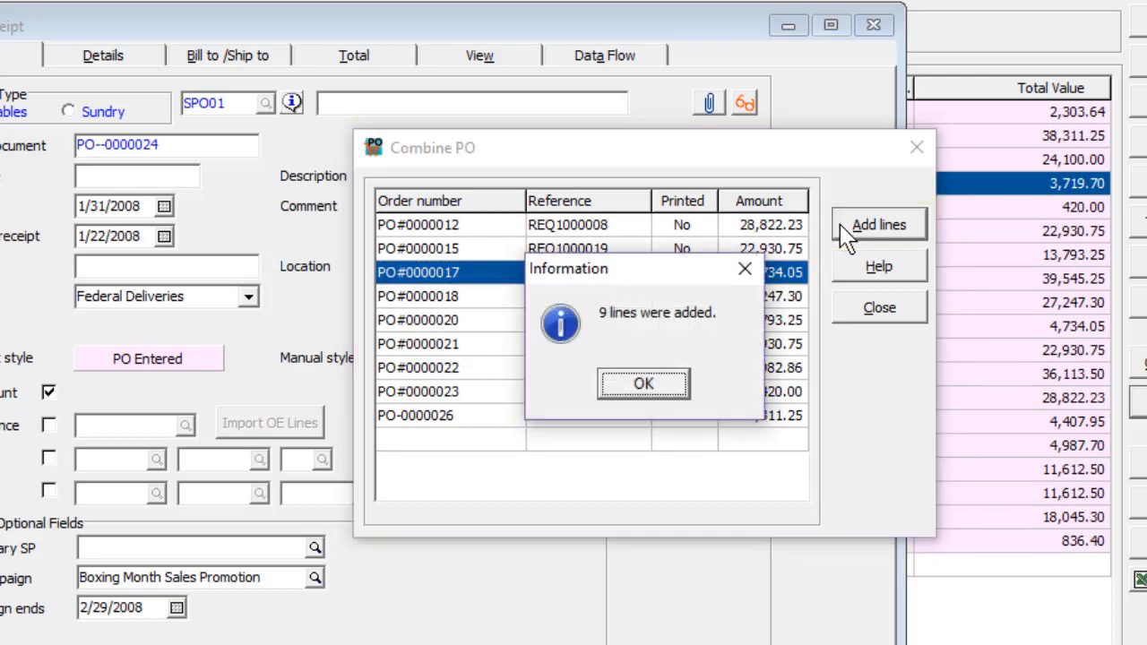
click(645, 386)
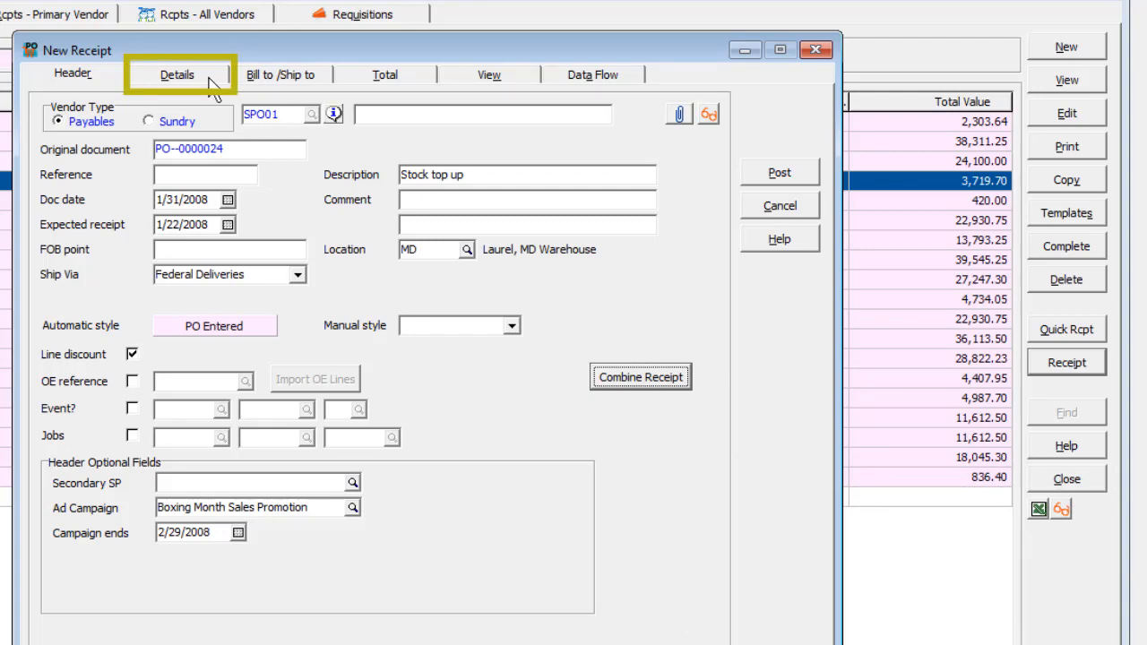
Receive all detail lines of the new receipt in full.
click(179, 75)
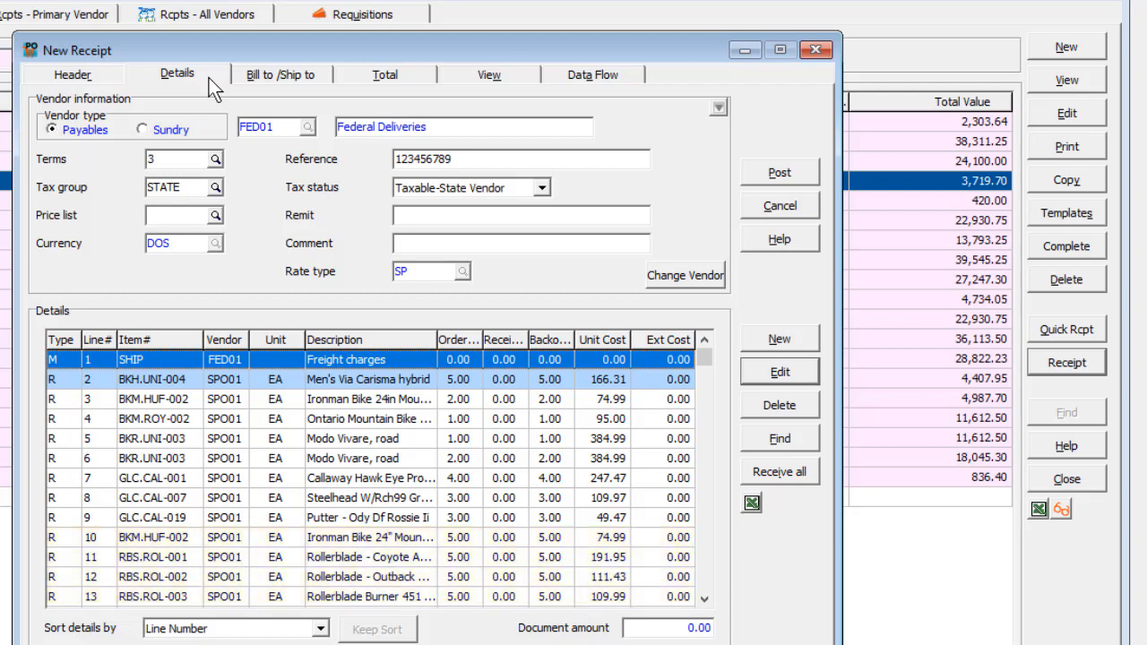
click(806, 477)
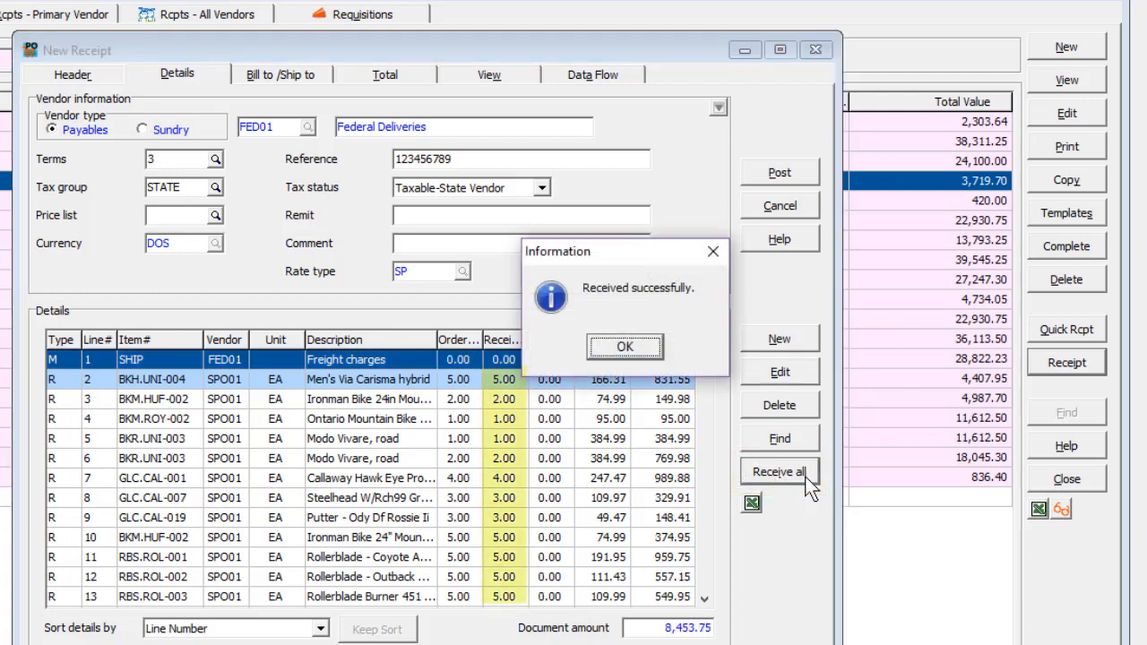
key(Return)
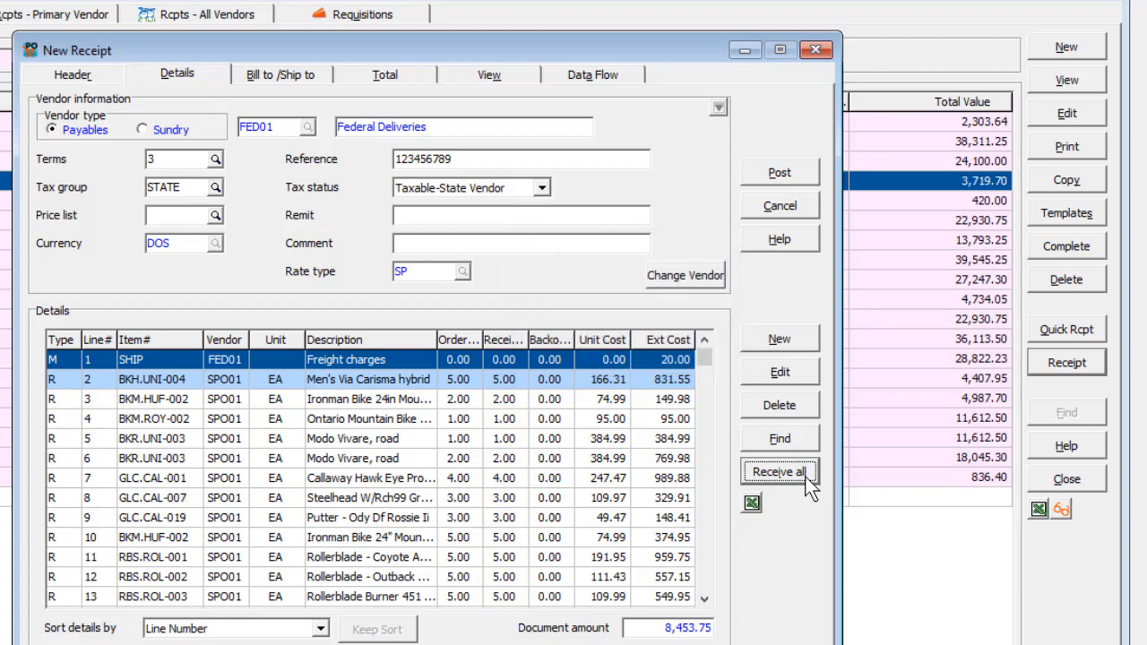
Set the received quantity of item BKH.UNI-004 (Men's Via Carisma hybrid) to 6.
double_click(542, 384)
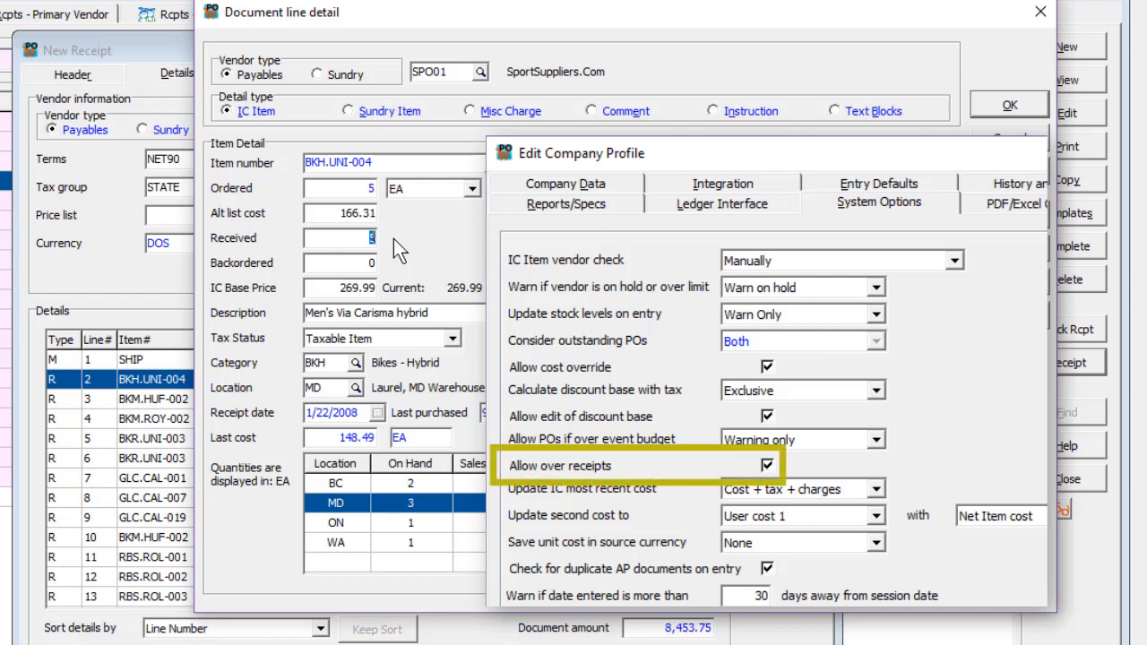
text(6)
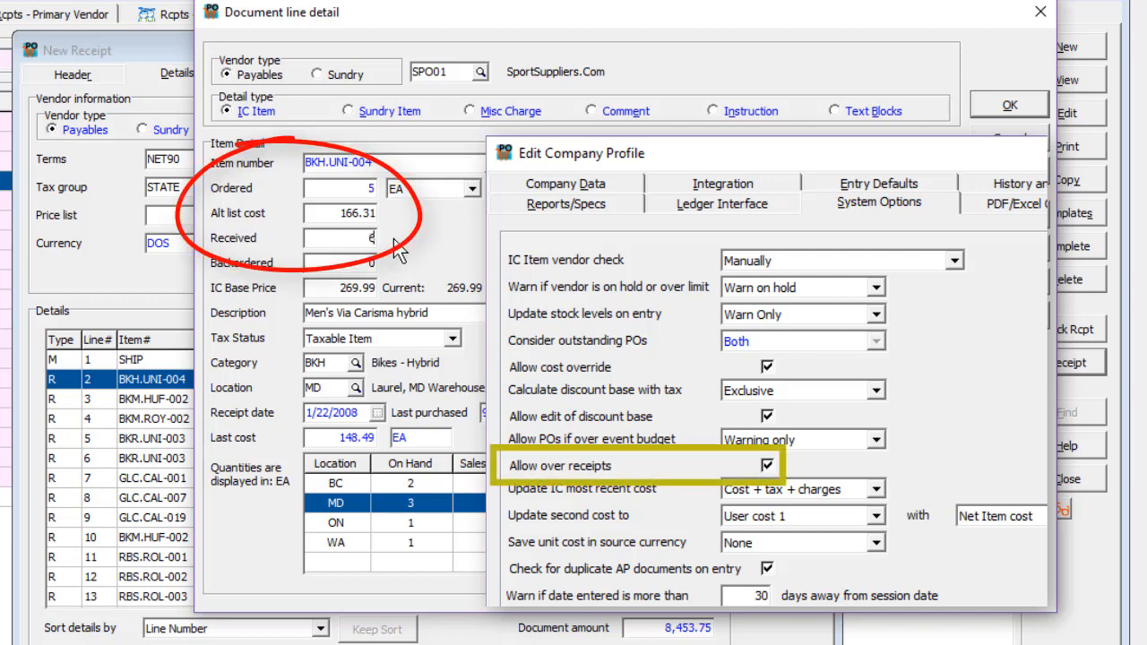
key(Tab)
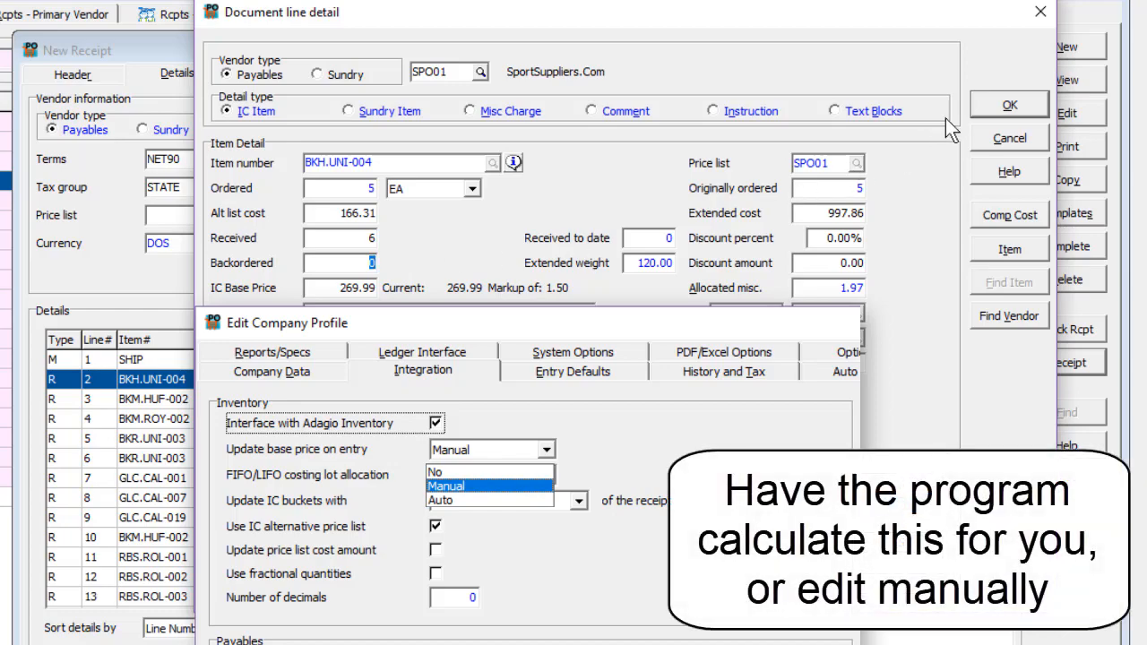
click(974, 107)
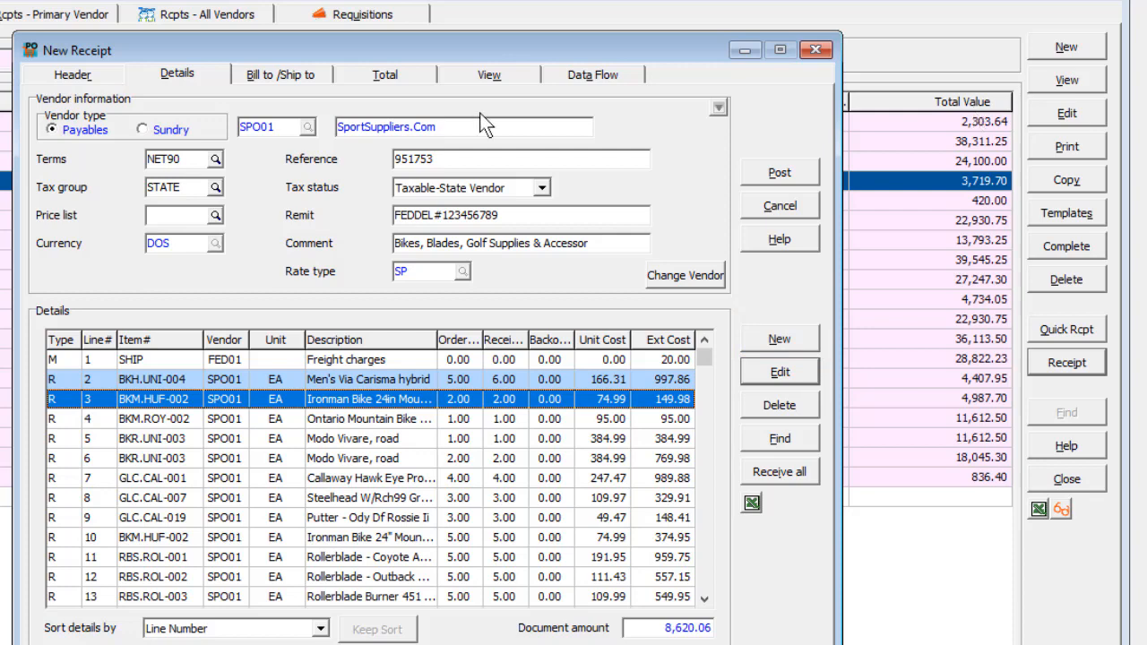
Show the receipt's vendor totals for SportSuppliers.Com.
click(426, 79)
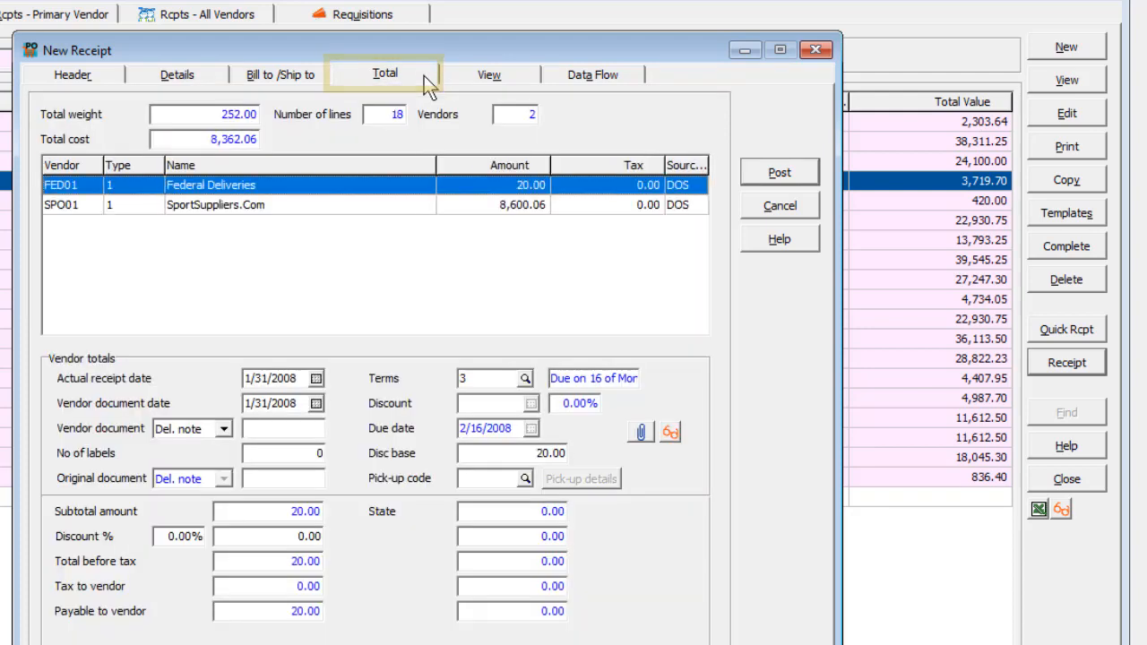
click(376, 205)
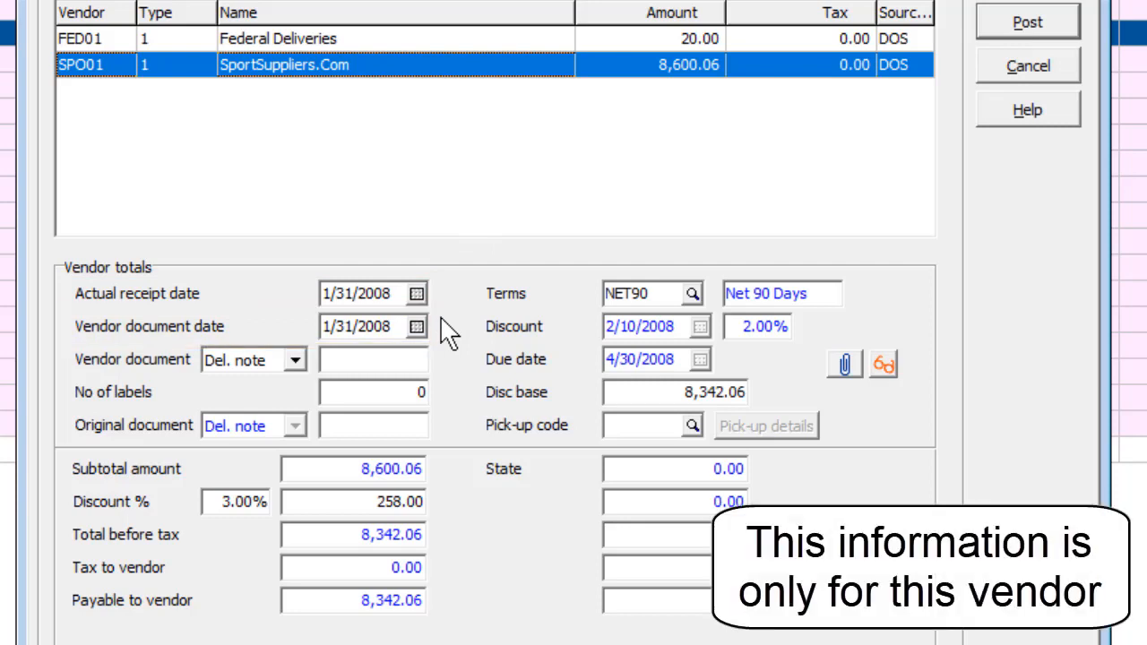
Try Invoice as the vendor document type for SportSuppliers.Com, and return it to Del. note.
click(295, 361)
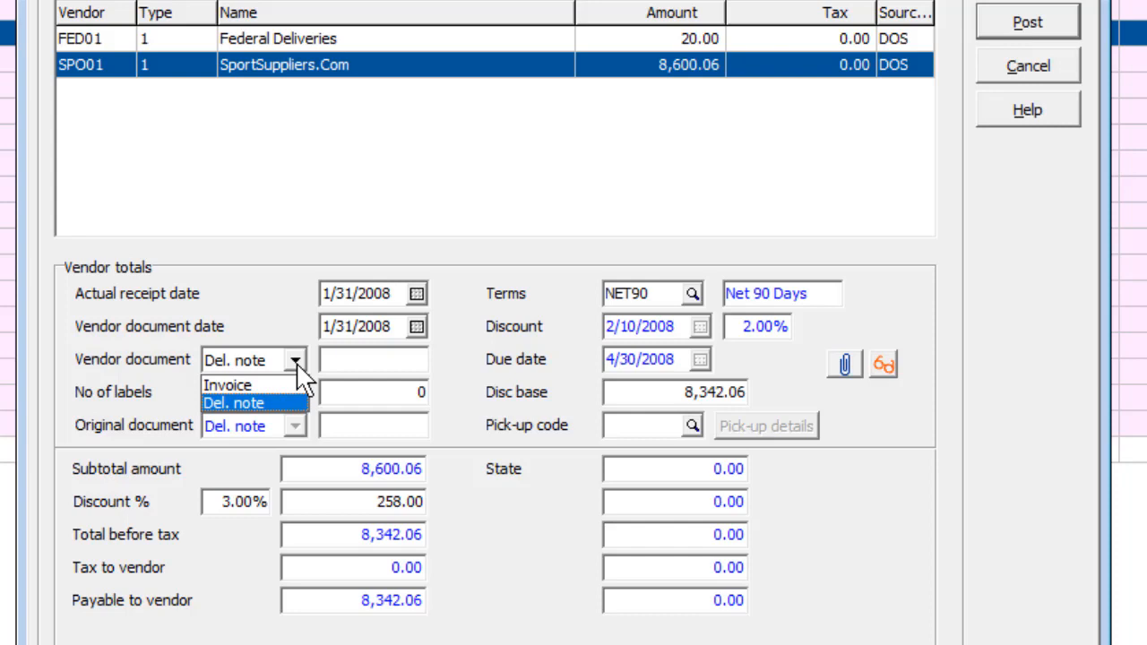
click(289, 386)
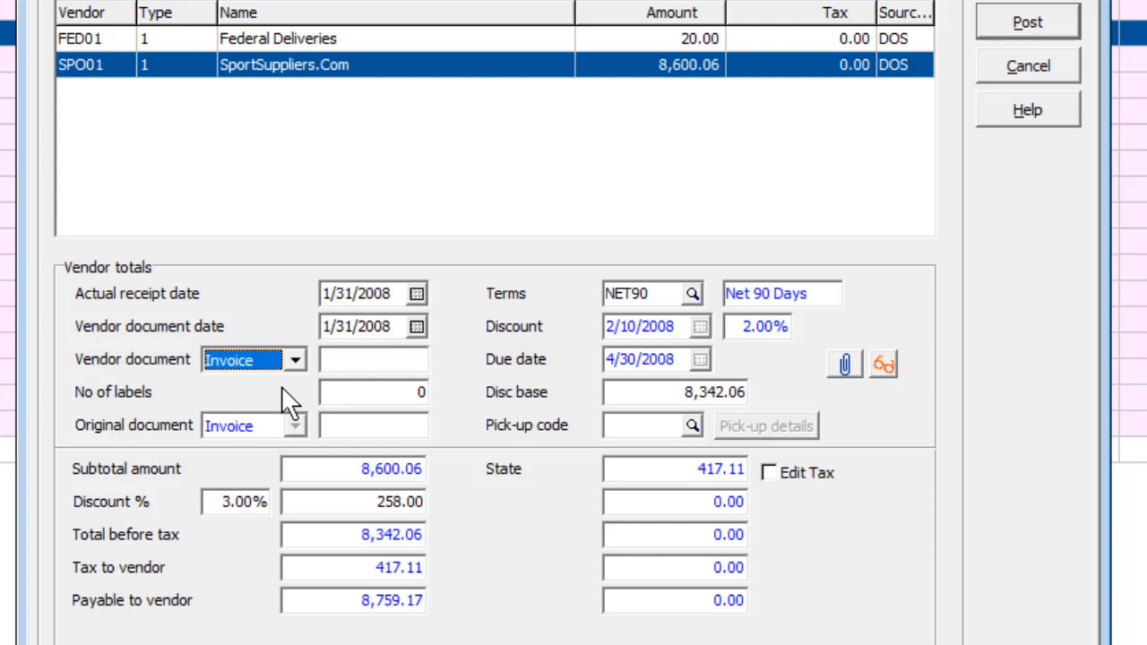
click(296, 360)
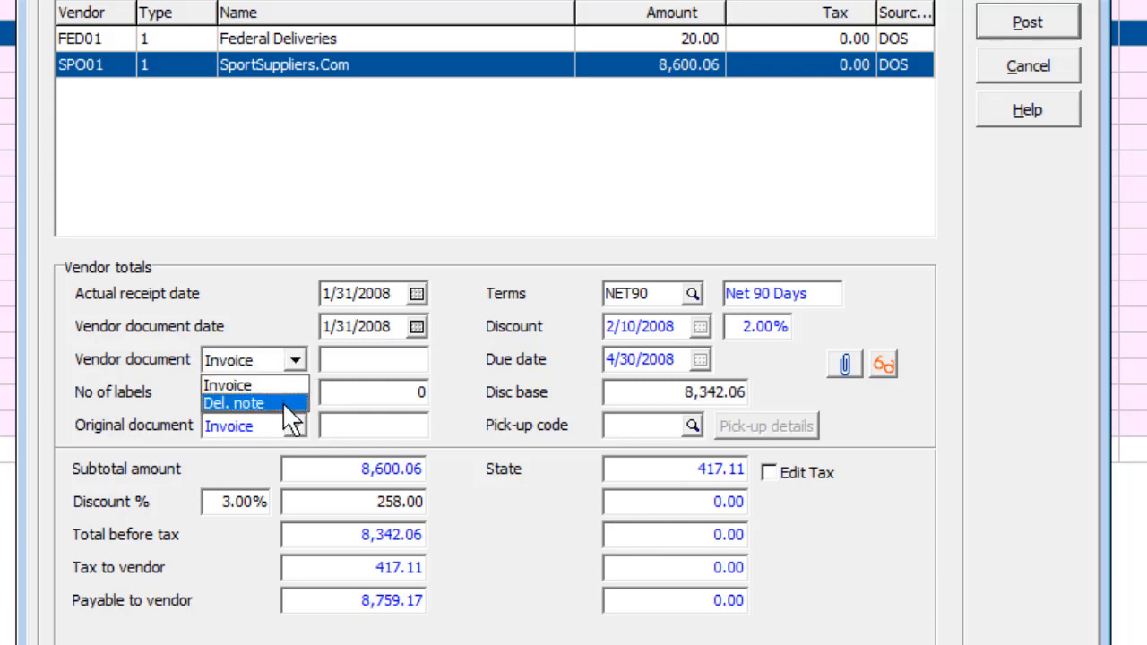
click(289, 400)
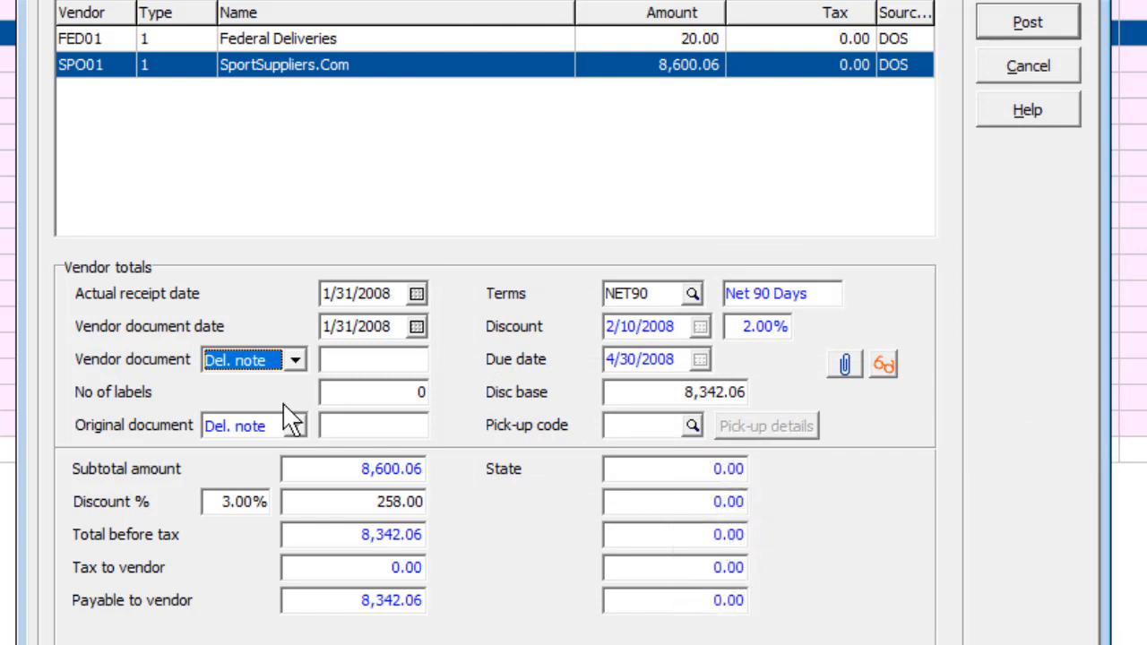
Enter 123456 as the vendor document number for the SportSuppliers.Com delivery note.
click(376, 361)
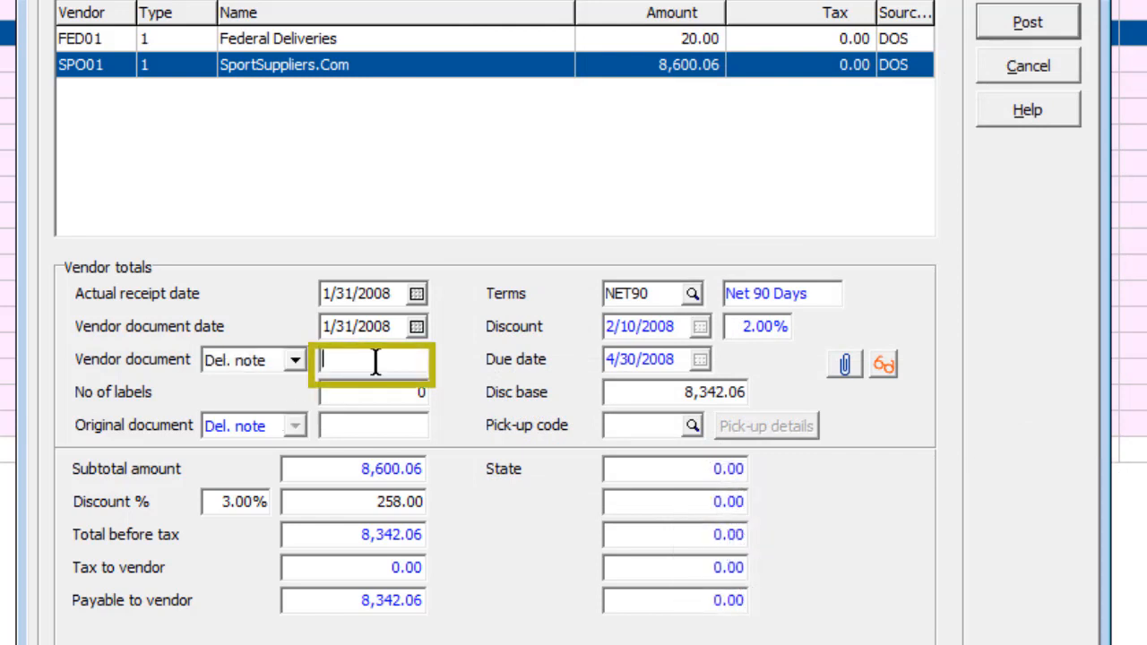
text(123456)
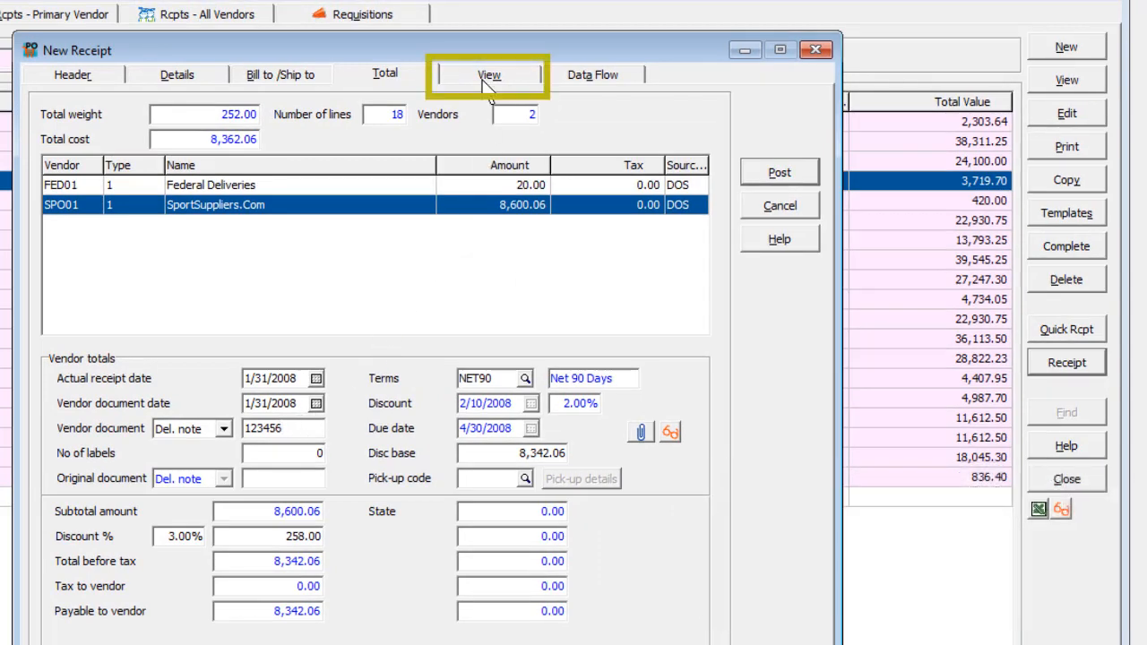
Preview the printed receipt and view its data flow.
click(484, 77)
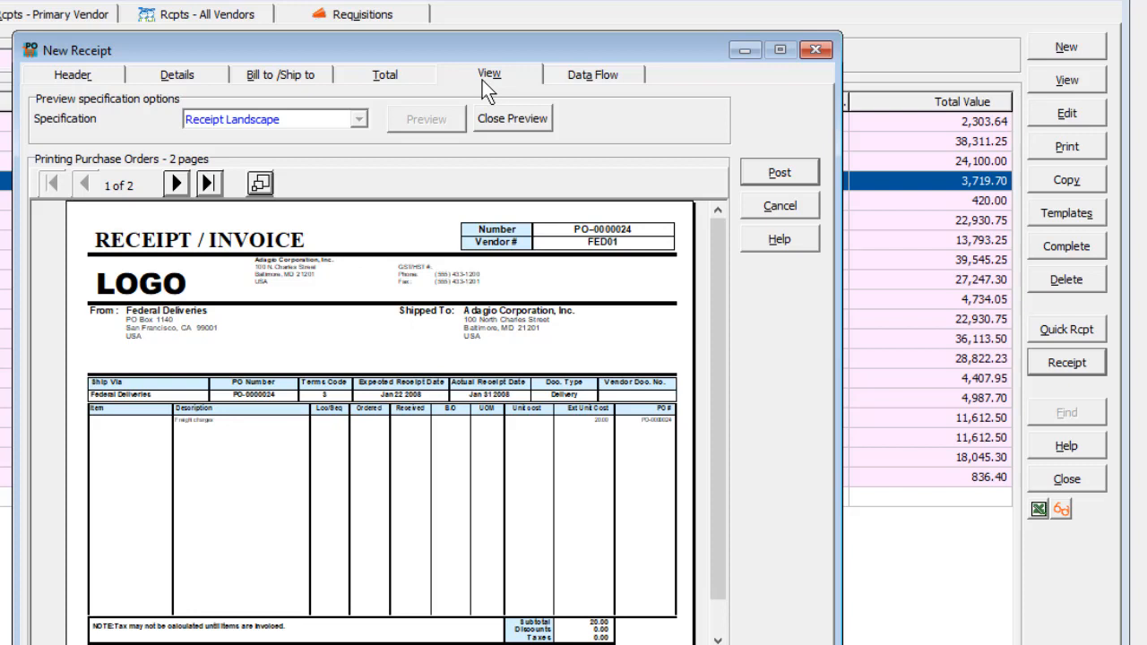
click(565, 80)
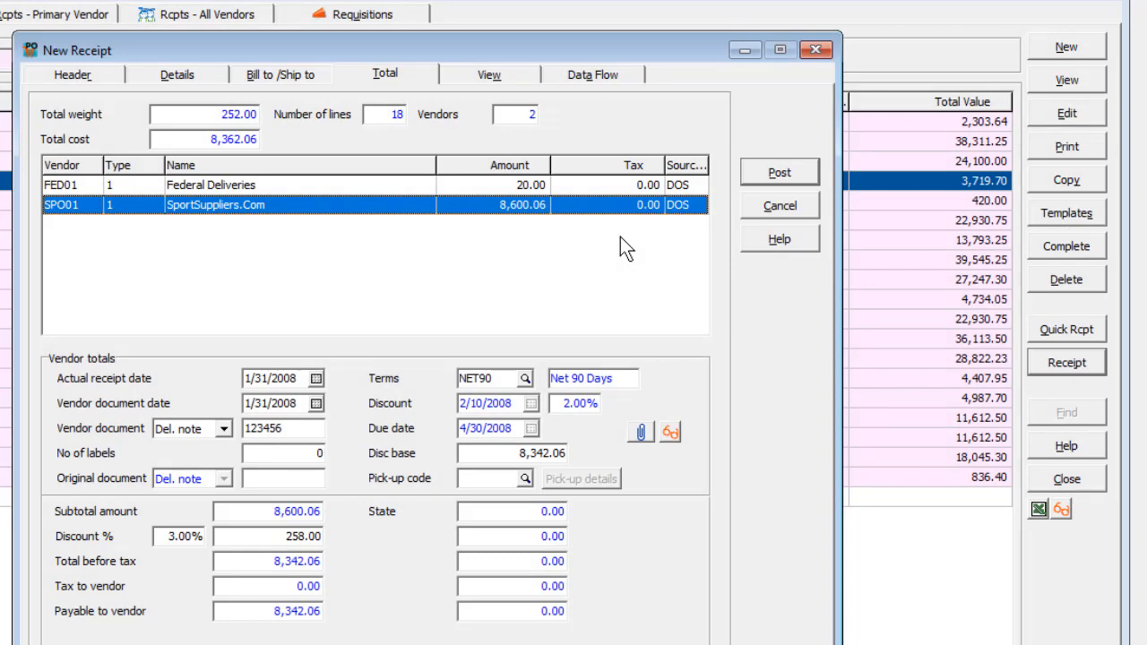
Post the receipt under the automatically numbered document name without printing it.
click(753, 173)
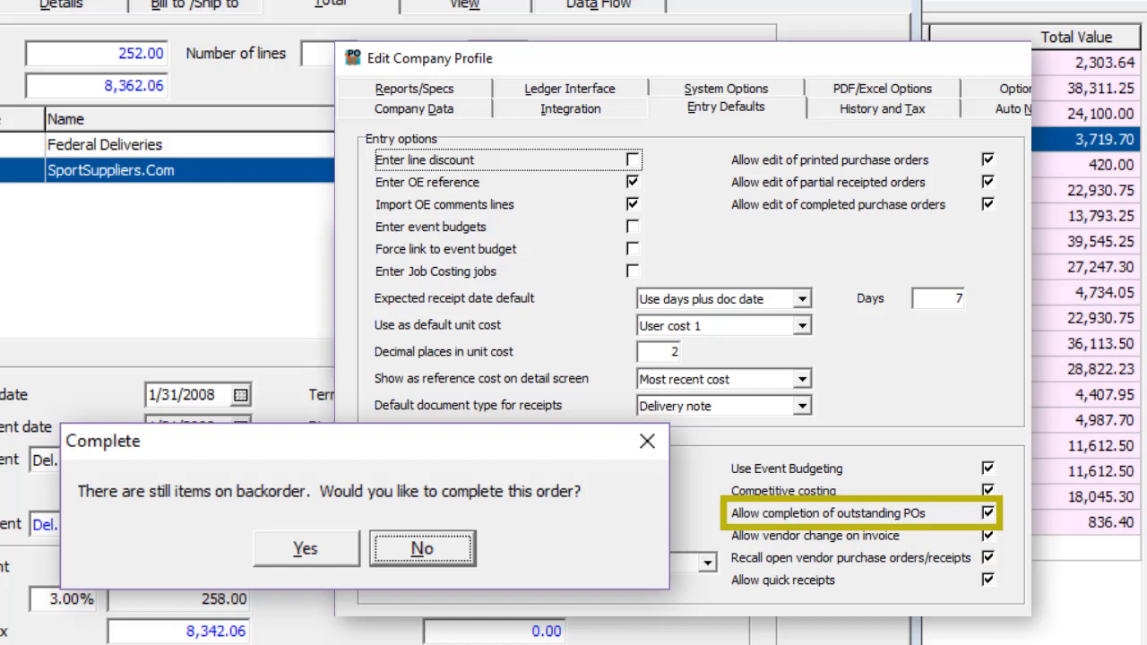
click(623, 344)
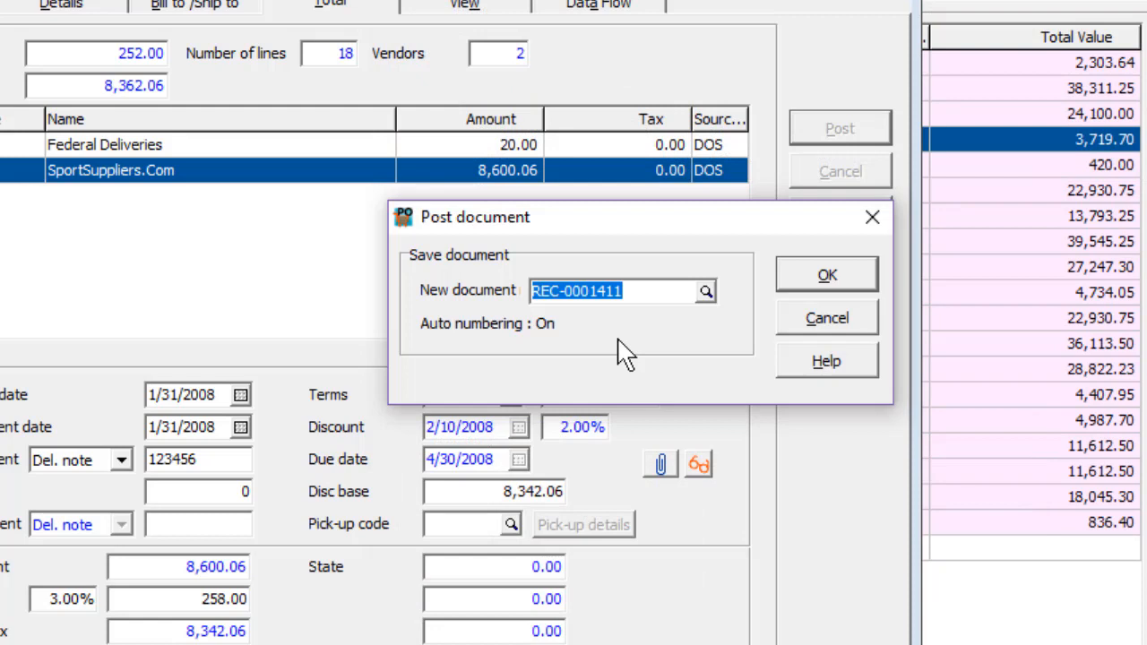
click(785, 294)
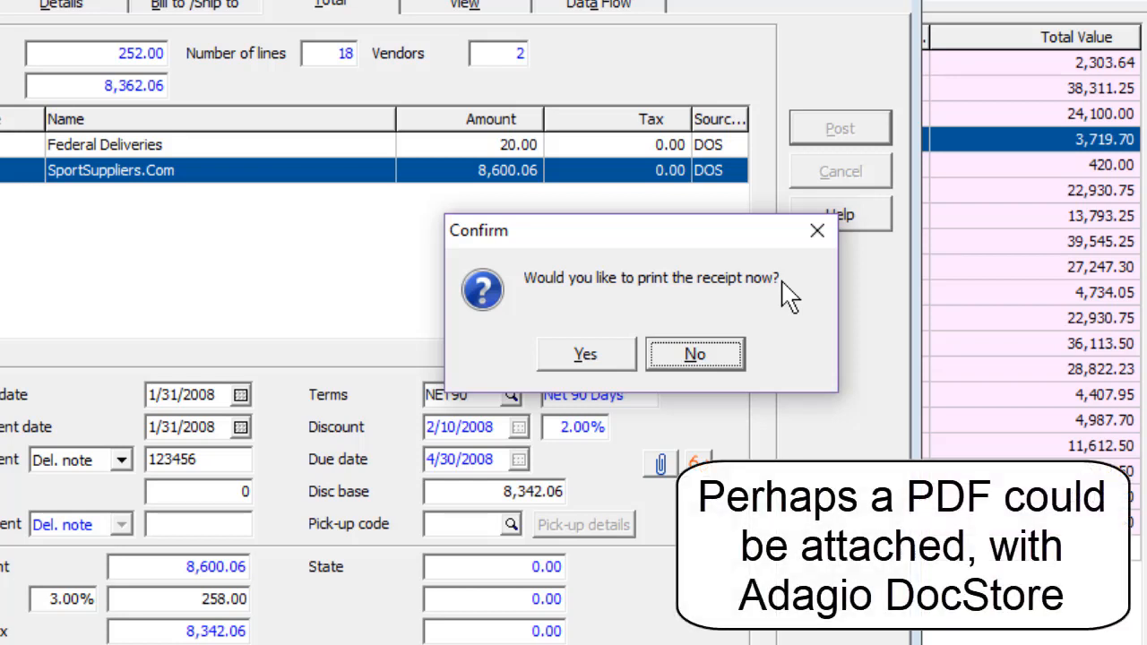
click(733, 357)
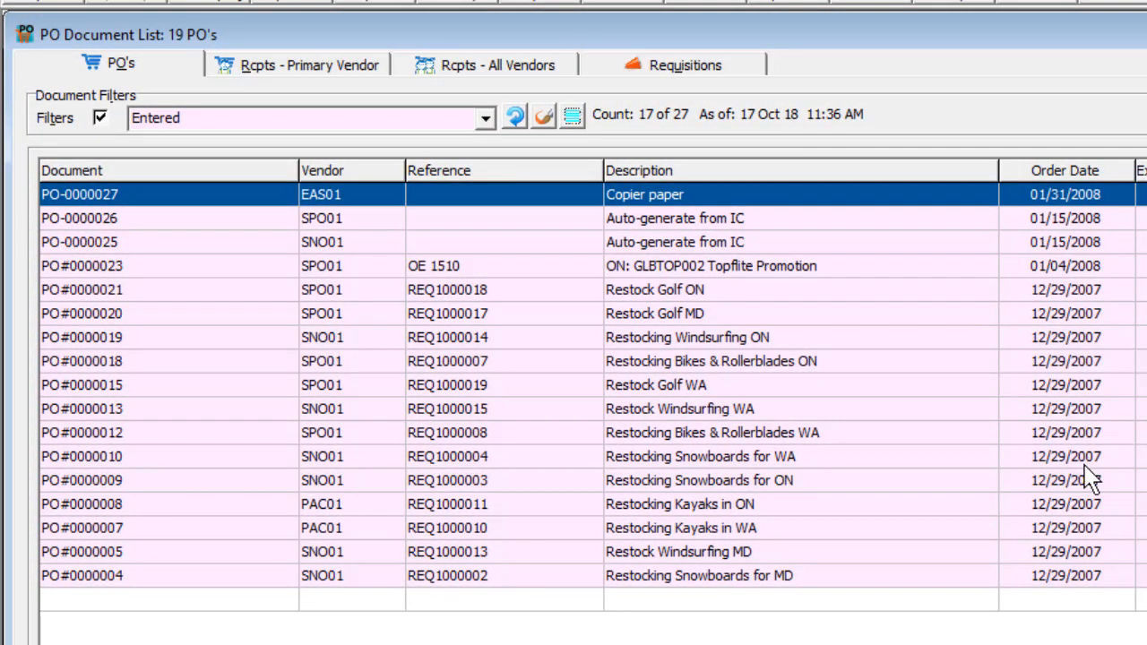
Check the posted receipt in the primary-vendor and all-vendors receipt lists.
click(339, 74)
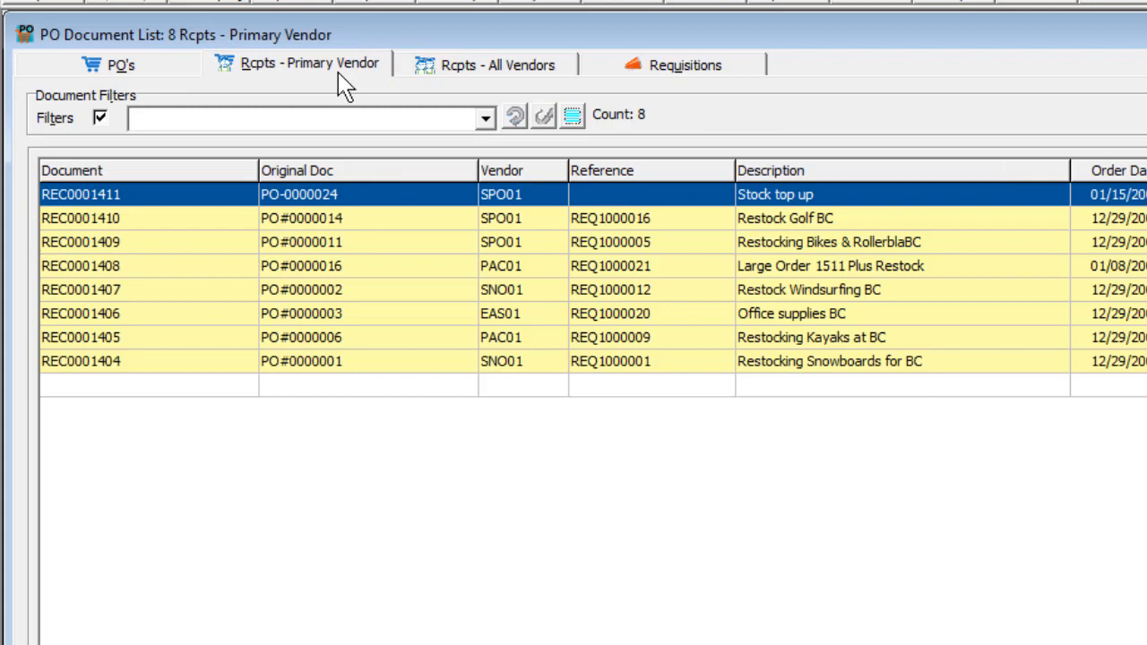
click(406, 77)
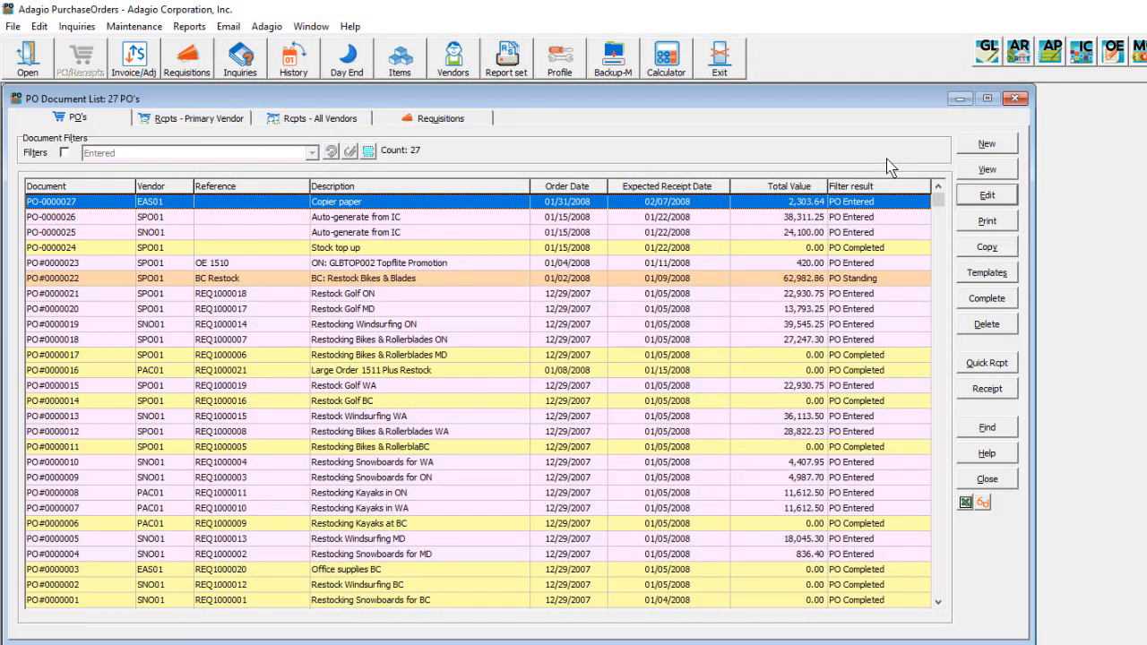
Start a quick receipt and add a detail line for item BKH.UNI-003 (Women's Via Carisma hybrid).
click(959, 370)
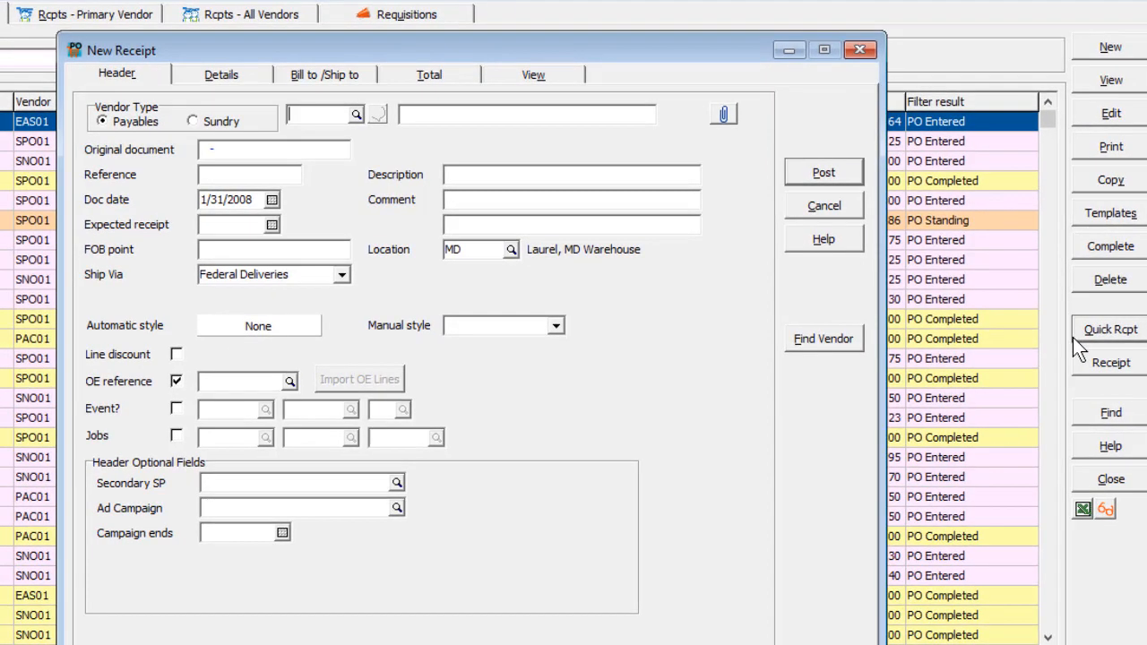
click(252, 82)
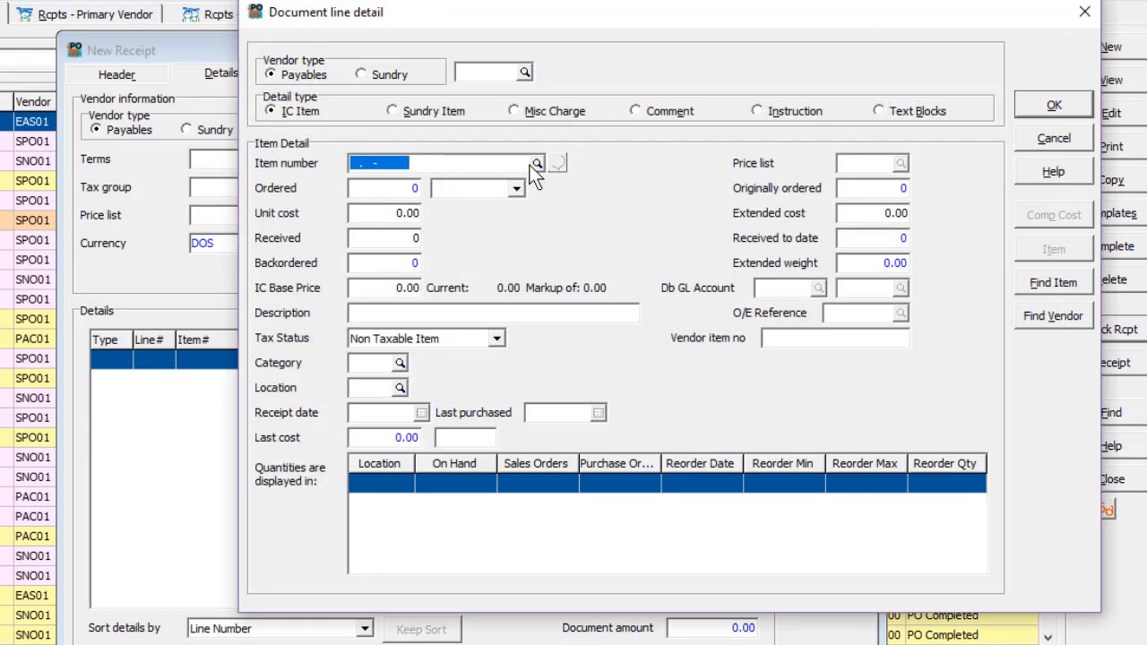
click(536, 163)
double_click(505, 273)
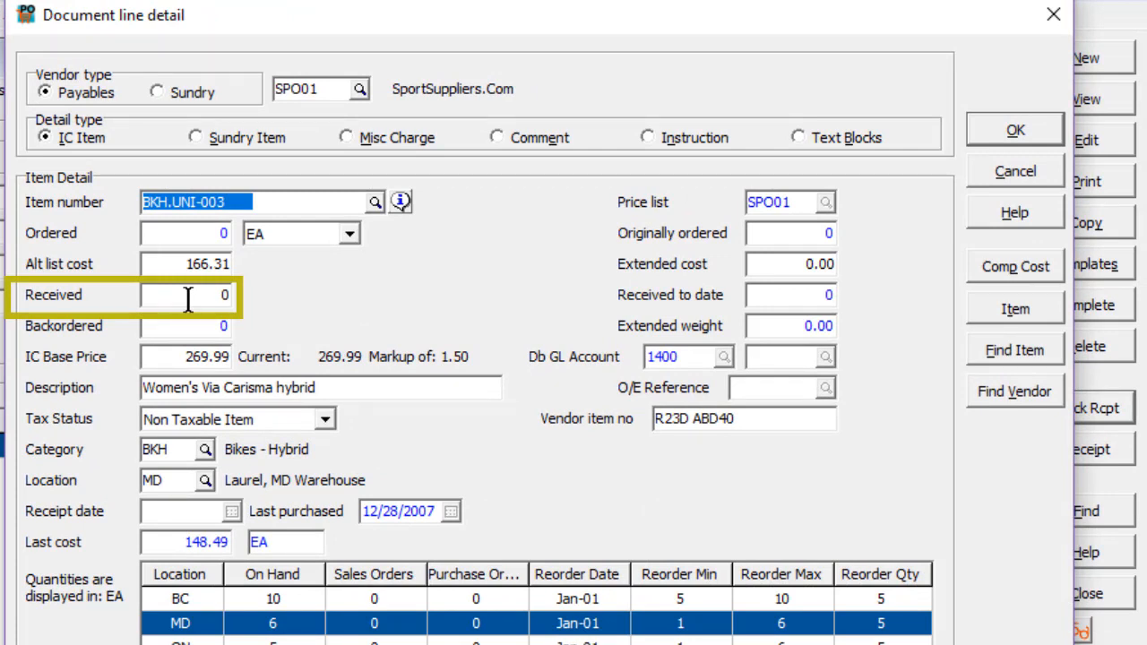
Set the received quantity of the BKH.UNI-003 line to -2.
click(188, 300)
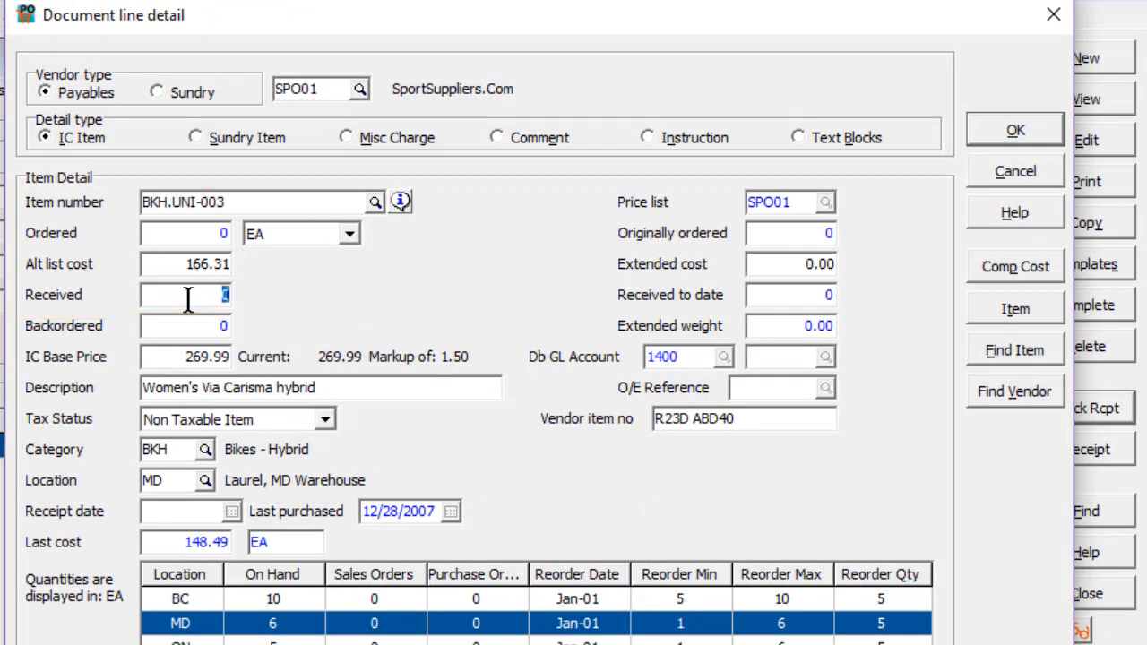
text(-2)
key(Tab)
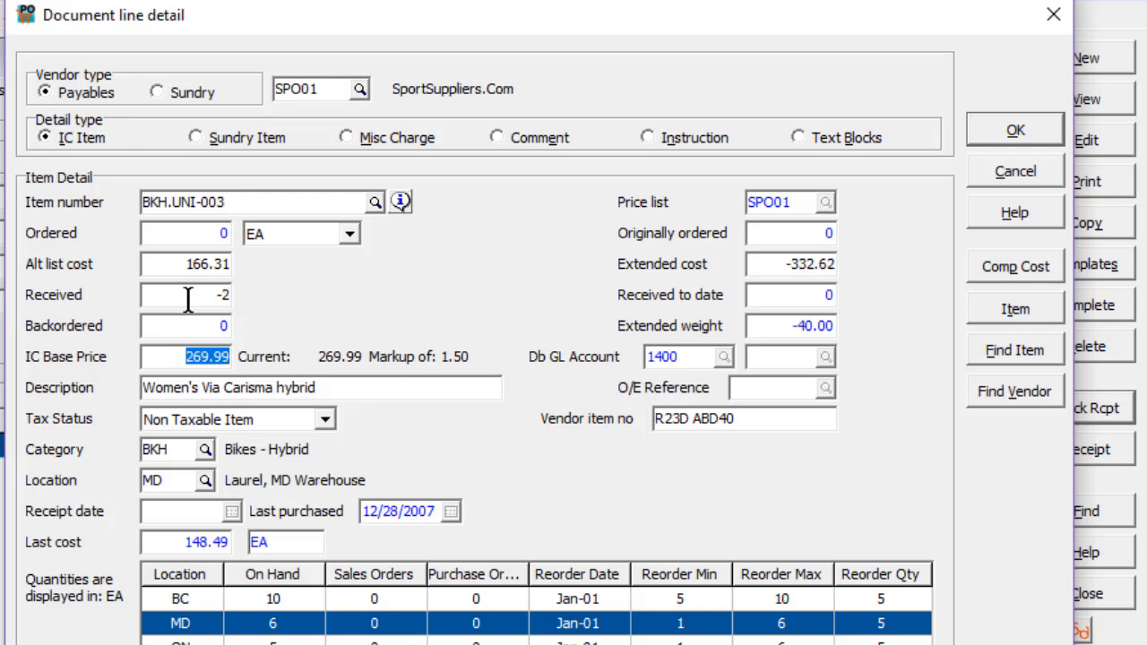